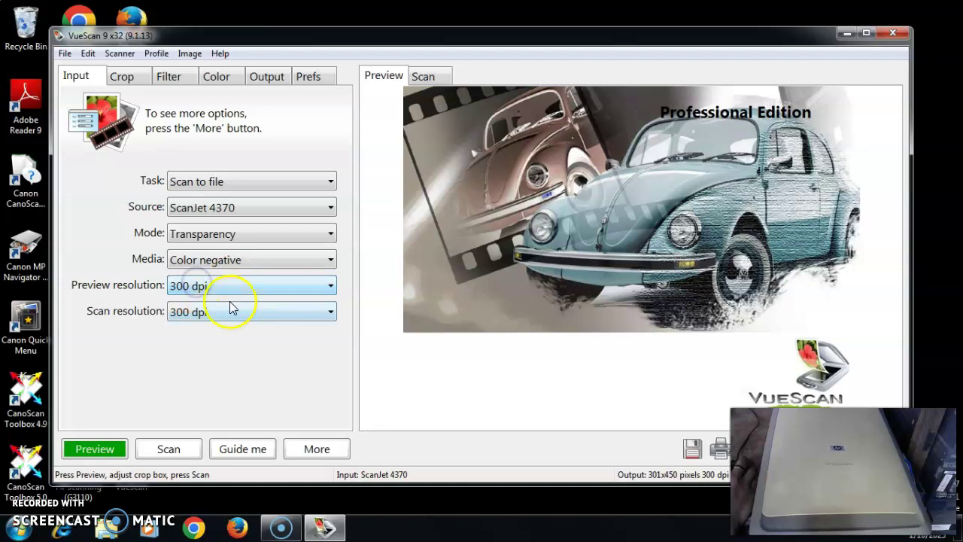
Set the JPEG file name for the scan output to Phyto Klise
click(230, 309)
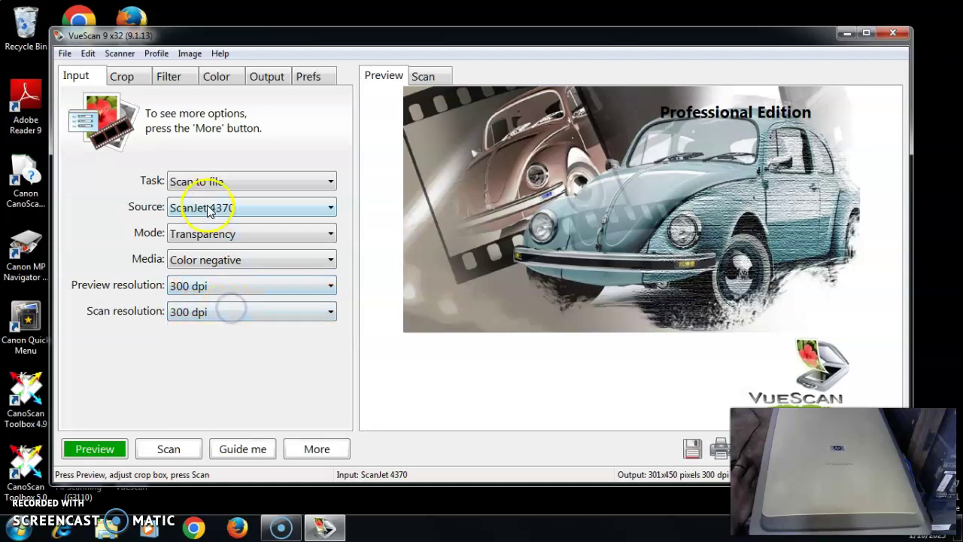
click(276, 75)
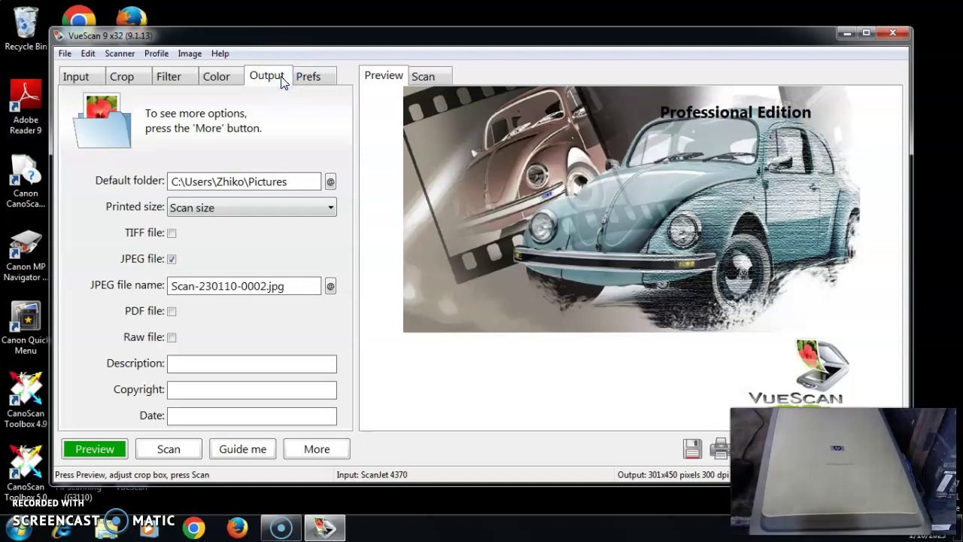
click(296, 288)
drag(297, 289, 158, 284)
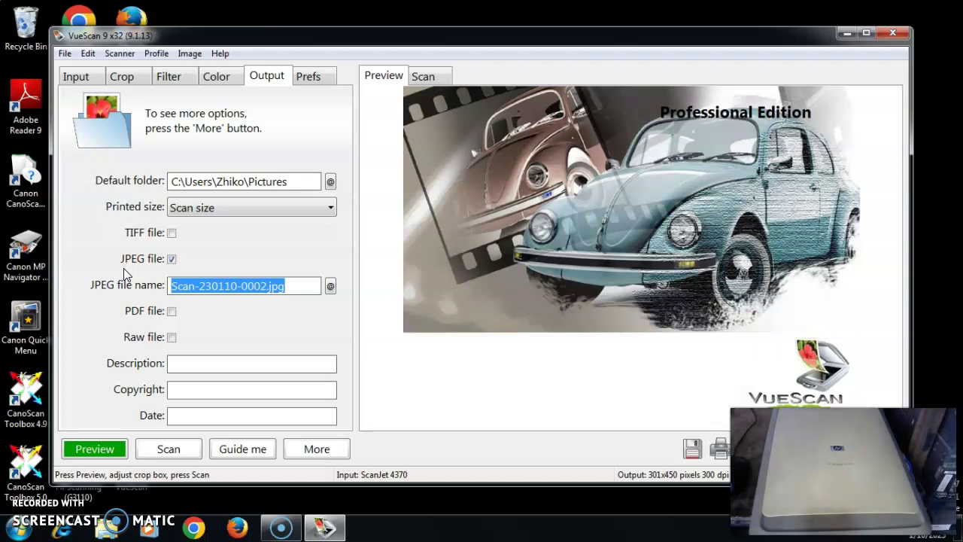
text(Phyto Klise)
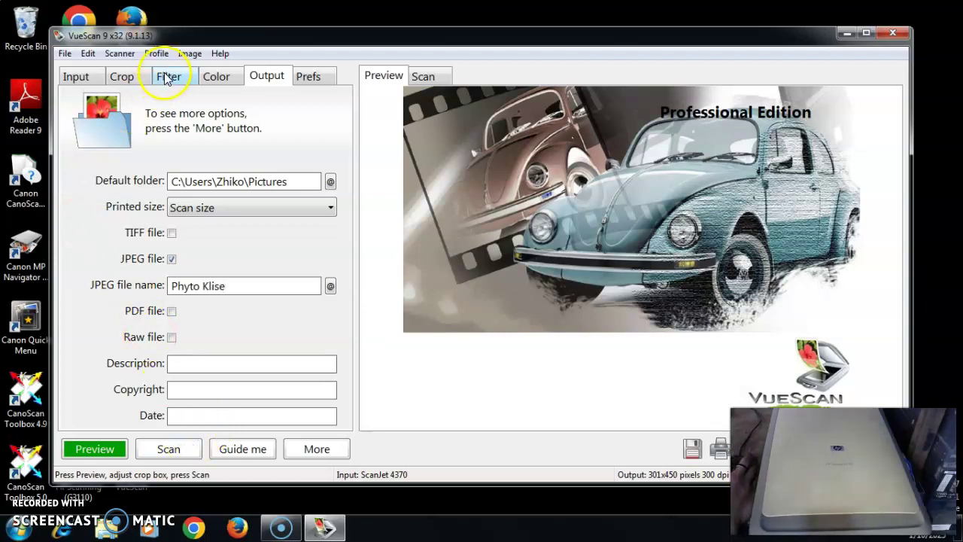
Run a transparency preview of the color negative strip and keep the crop on its lower frame
click(79, 76)
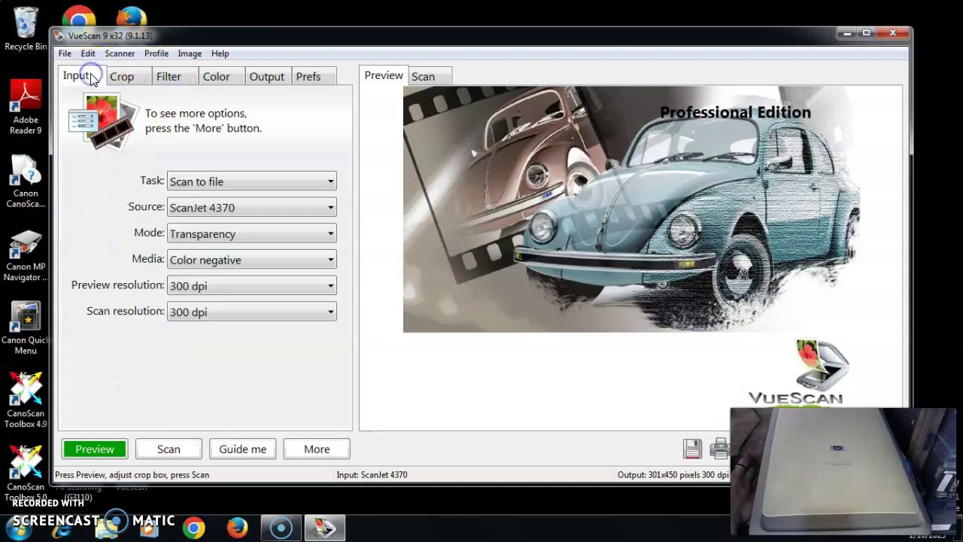
click(263, 78)
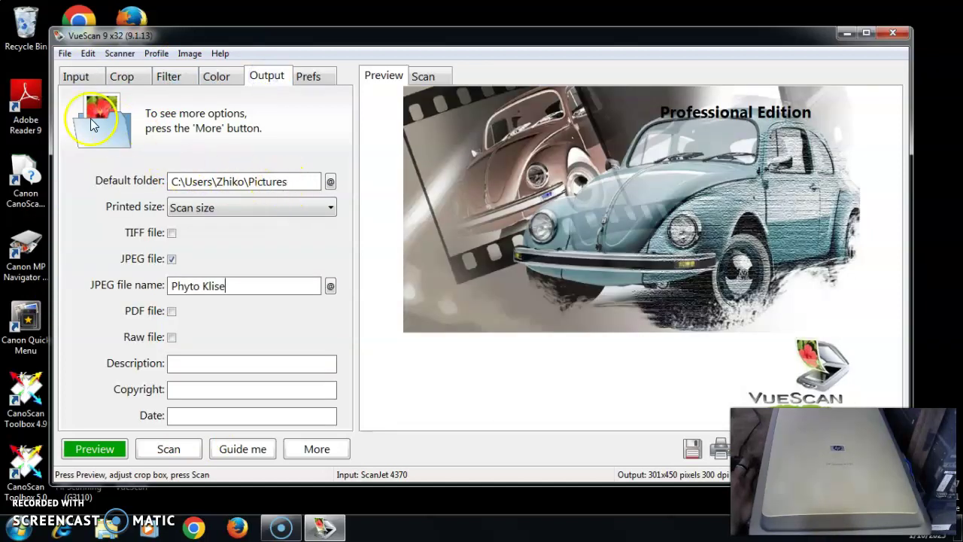
click(76, 76)
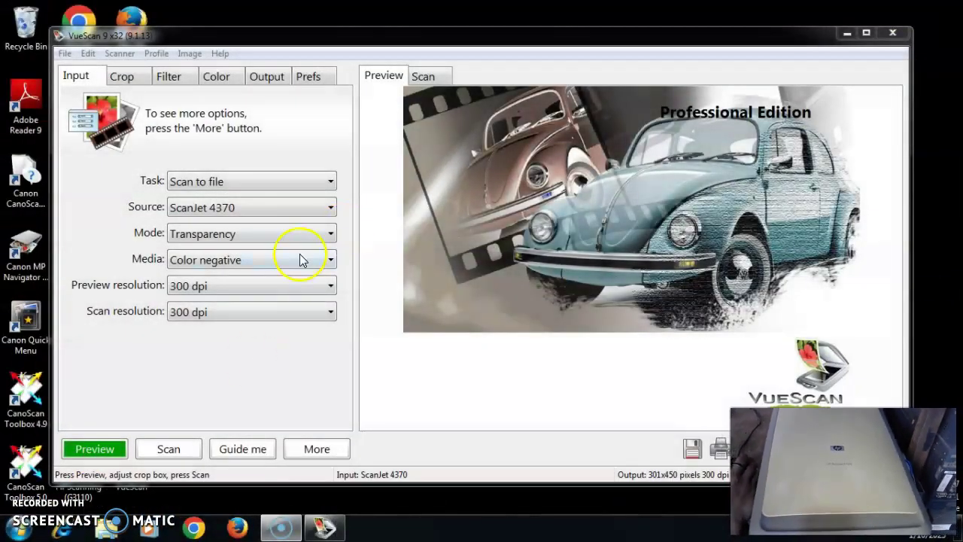
click(102, 451)
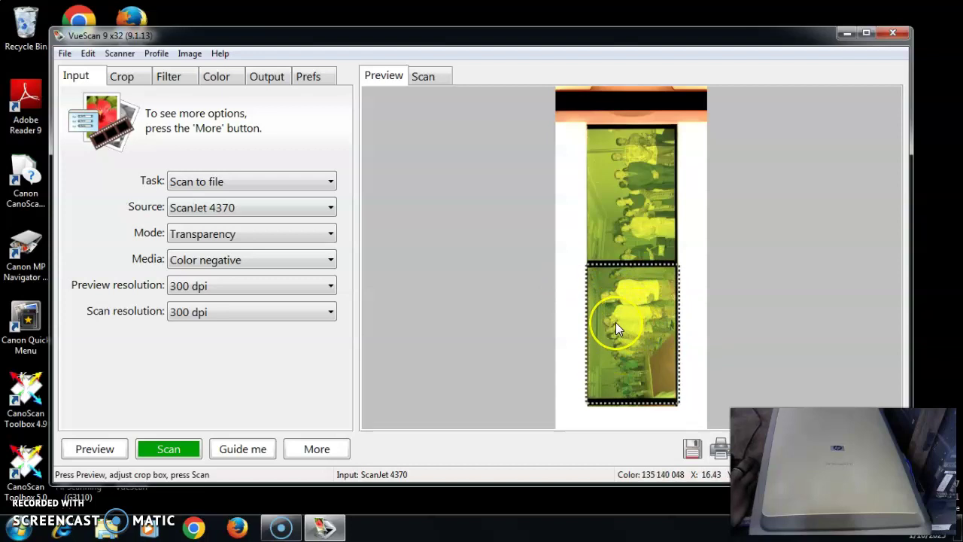
drag(616, 322, 644, 341)
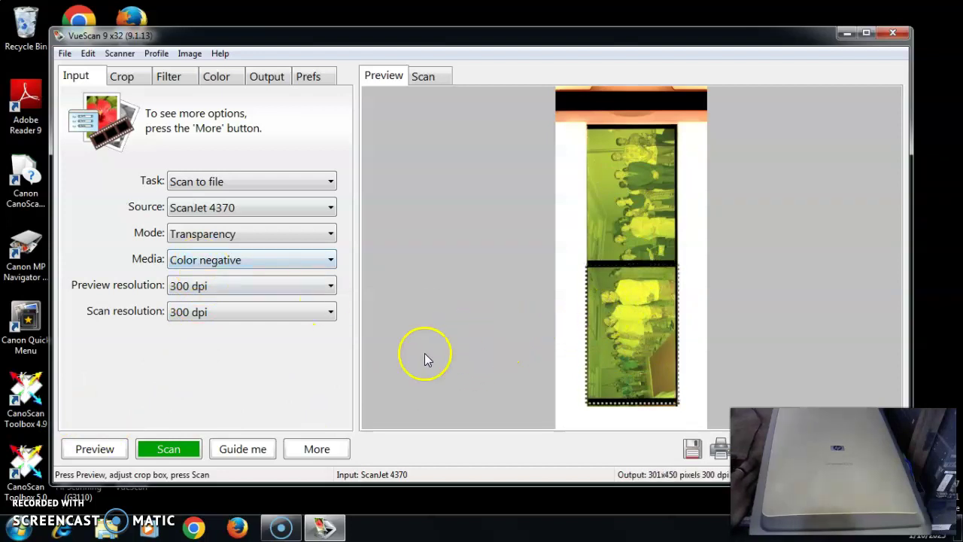
Scan the lower negative frame to file and rotate the resulting photo 90° clockwise in the photo viewer
click(171, 450)
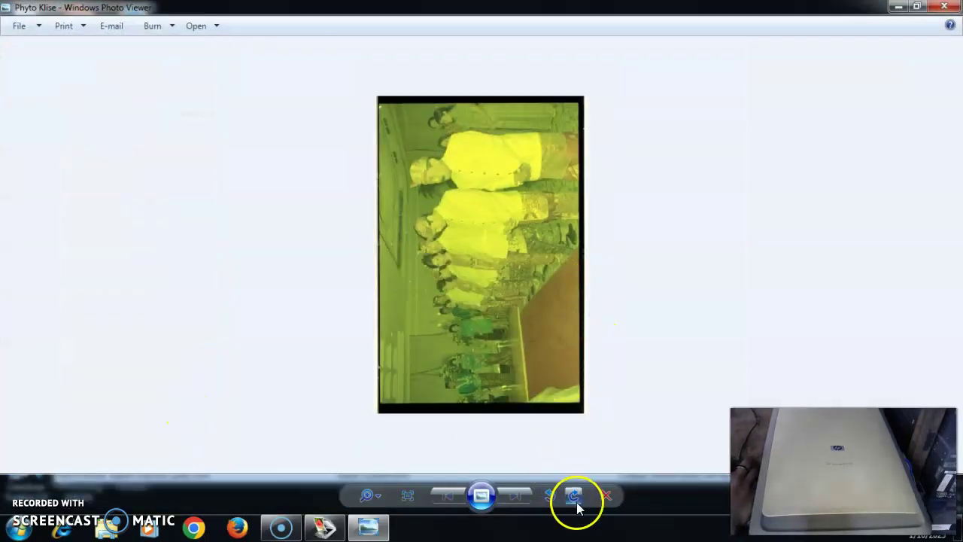
click(574, 497)
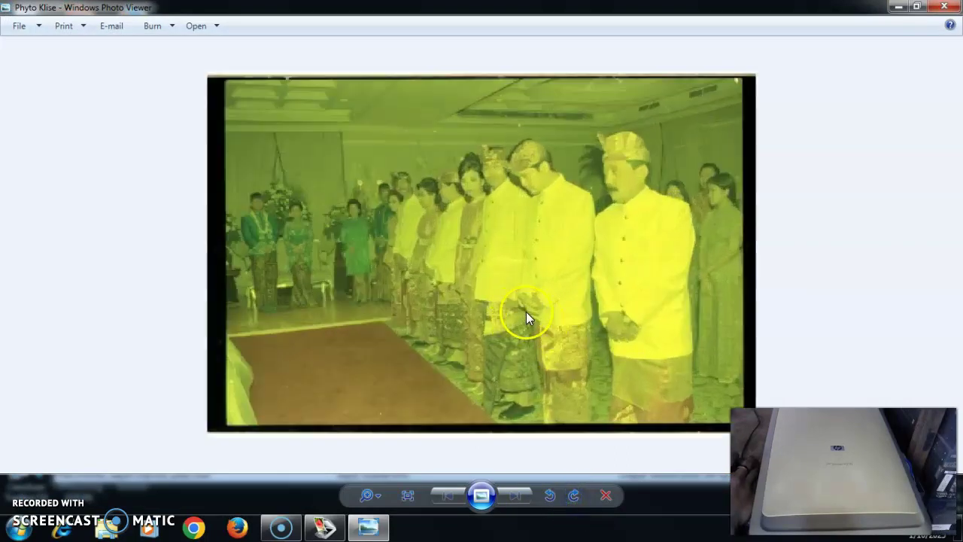
Examine the scanned group photo at different magnifications and close the photo viewer
scroll(477, 302, up, 2)
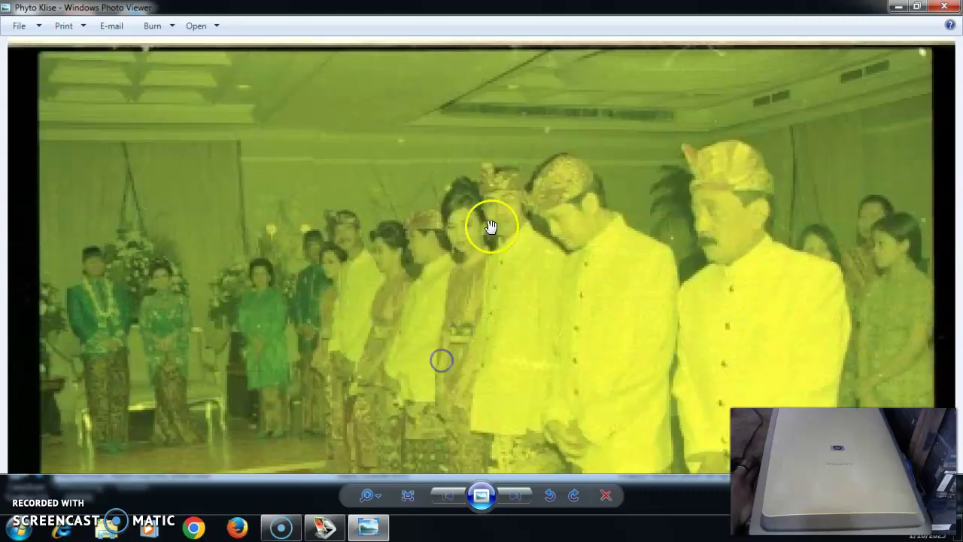
scroll(490, 221, down, 5)
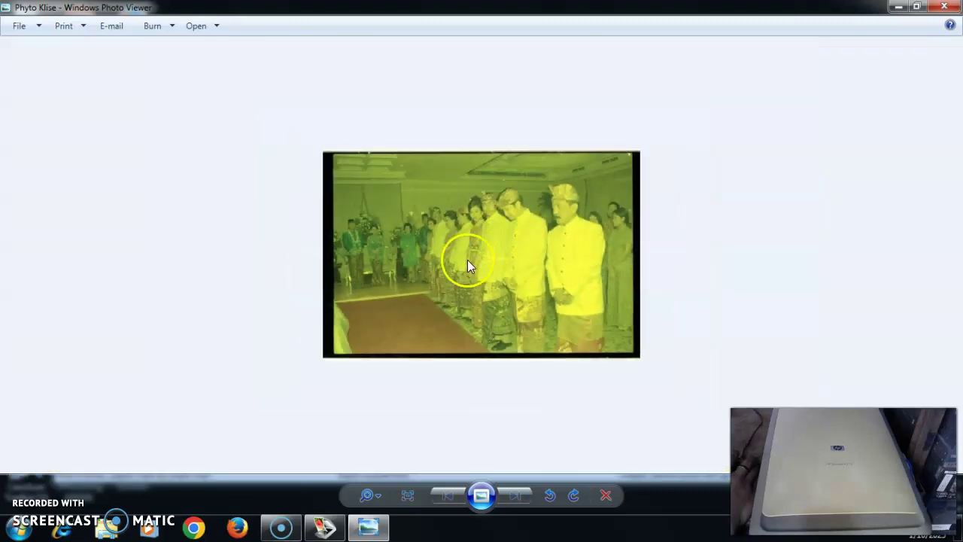
click(373, 497)
drag(376, 490, 377, 485)
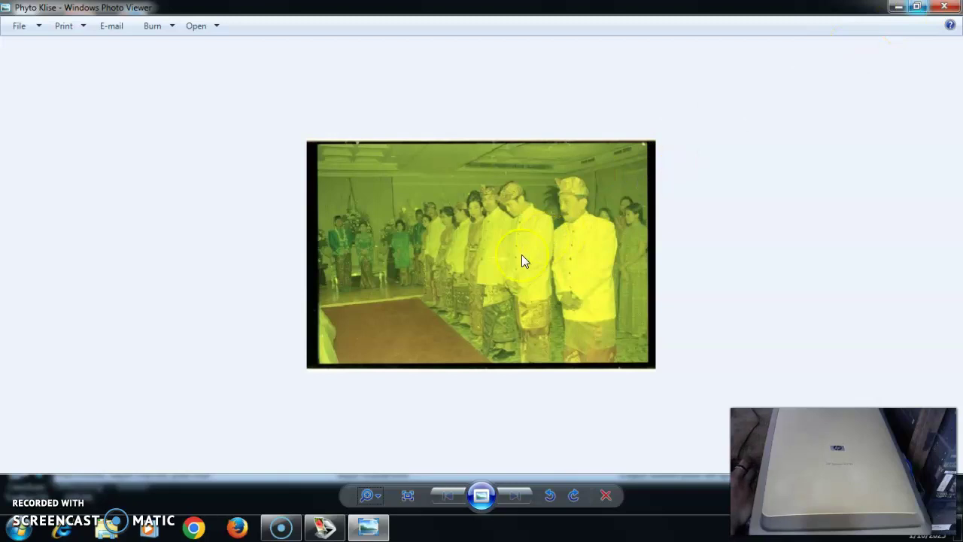
click(374, 497)
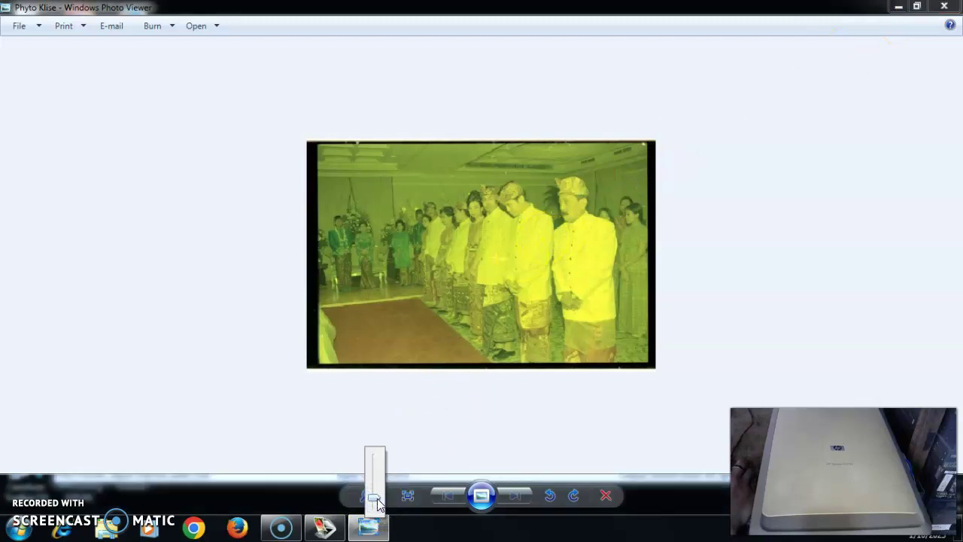
drag(378, 505, 379, 523)
click(539, 241)
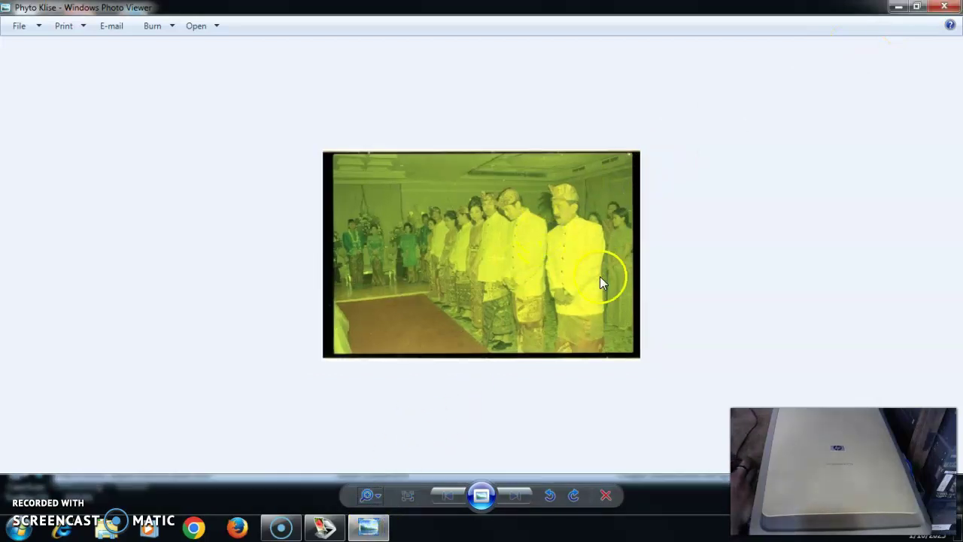
scroll(600, 282, up, 2)
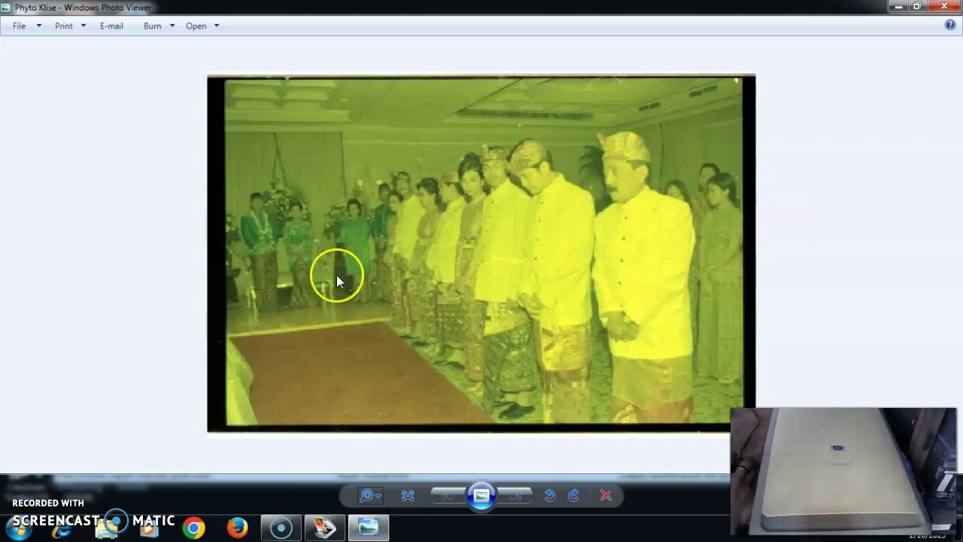
click(945, 7)
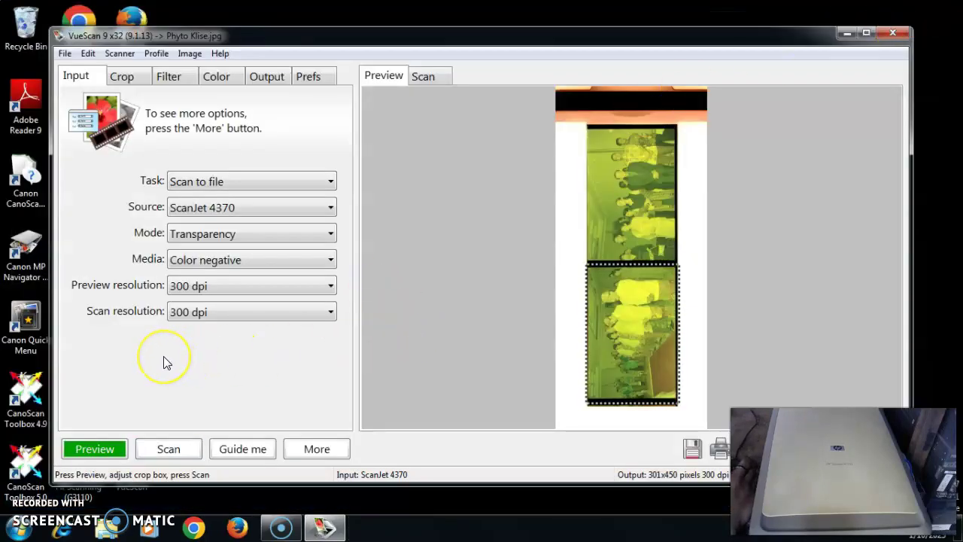
Set the scan mode to Flatbed with Color photo media and an A4 (210 x 297 mm) media size
click(614, 383)
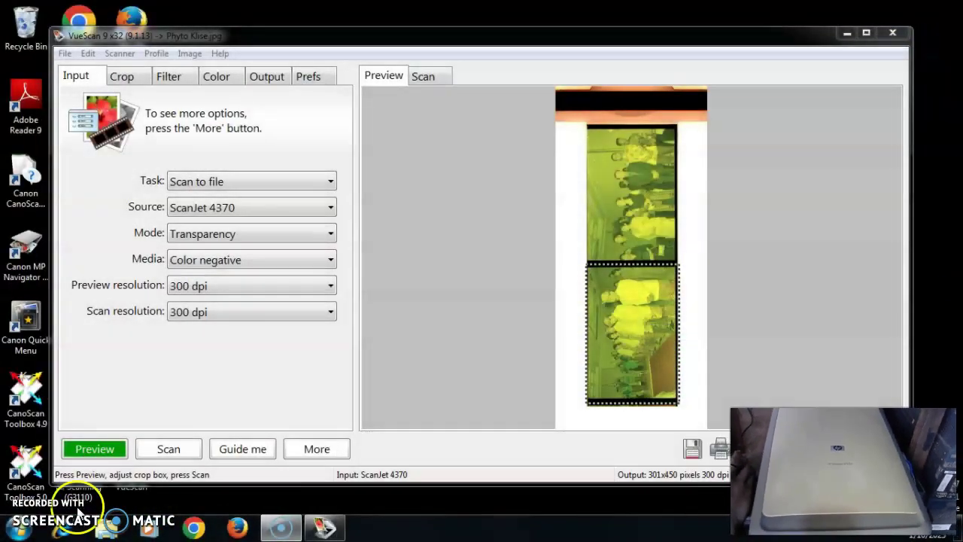
click(198, 236)
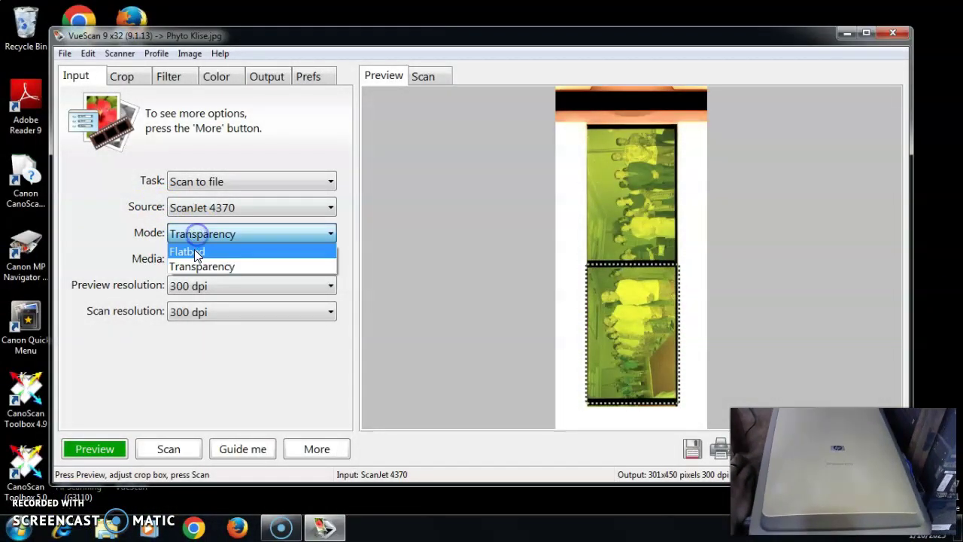
click(194, 251)
click(224, 259)
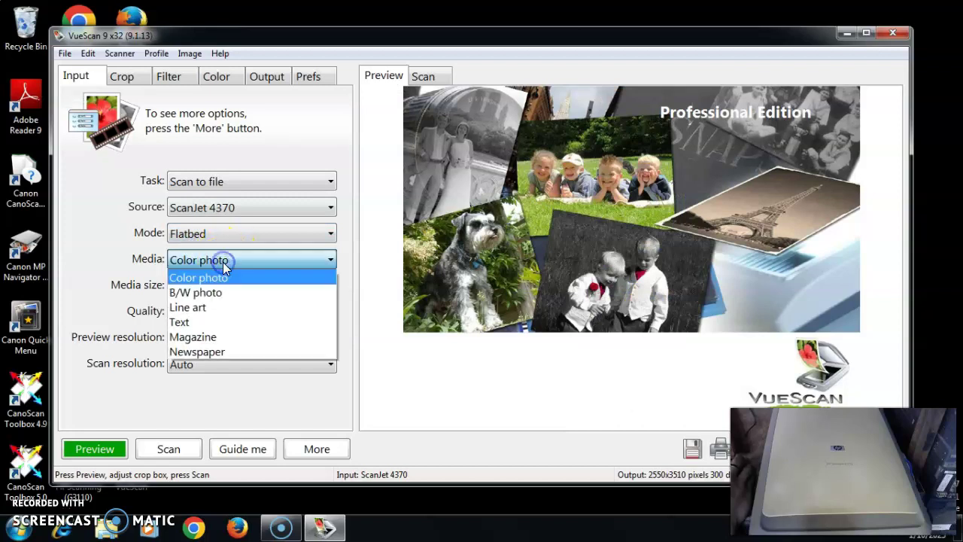
click(223, 262)
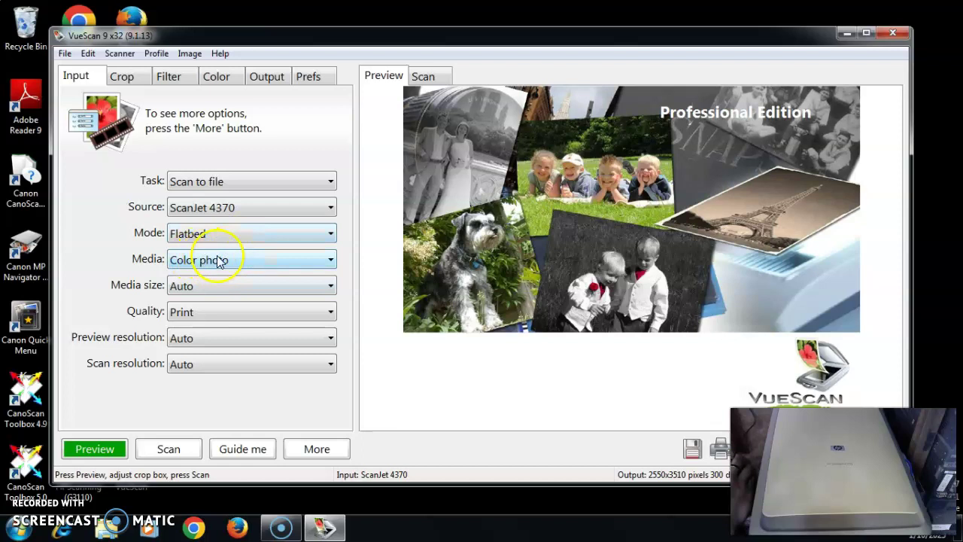
click(209, 286)
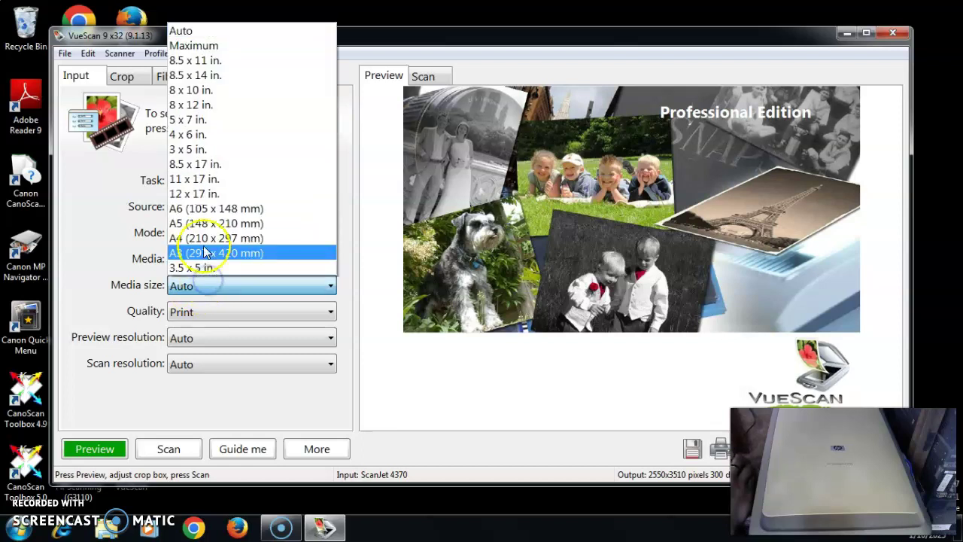
click(203, 237)
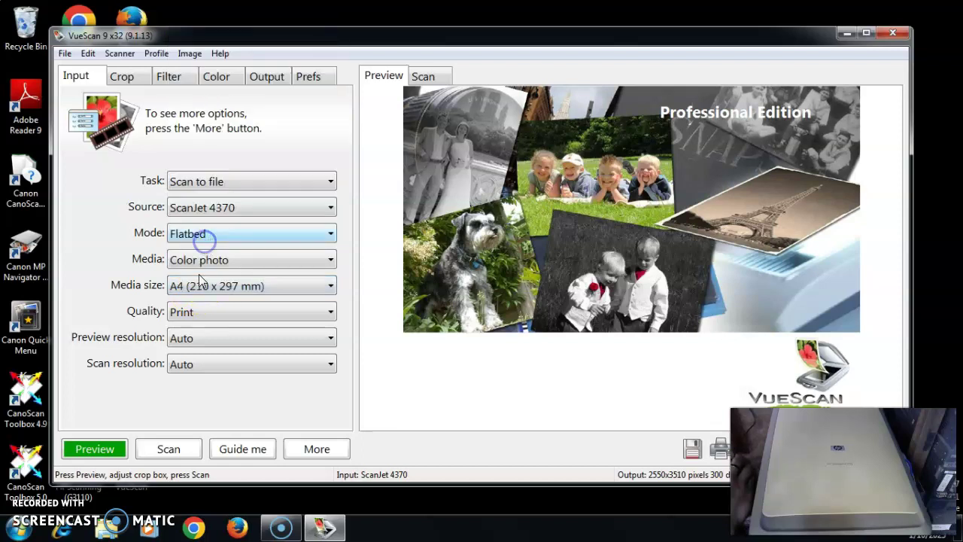
Set both the preview resolution and the scan resolution to 300 dpi
click(200, 339)
click(198, 446)
click(215, 365)
click(196, 469)
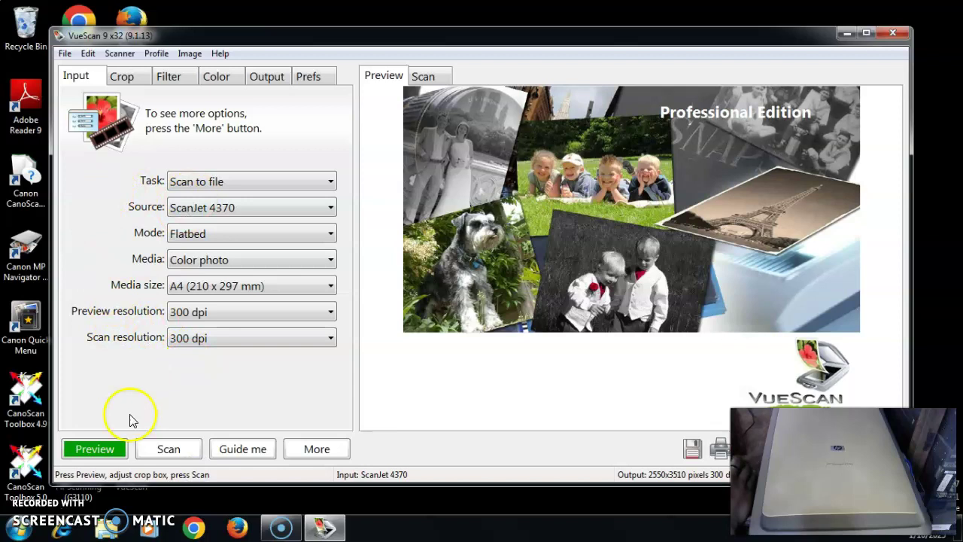
Preview the page on the flatbed, move the crop's bottom edge up slightly and start the scan
click(82, 452)
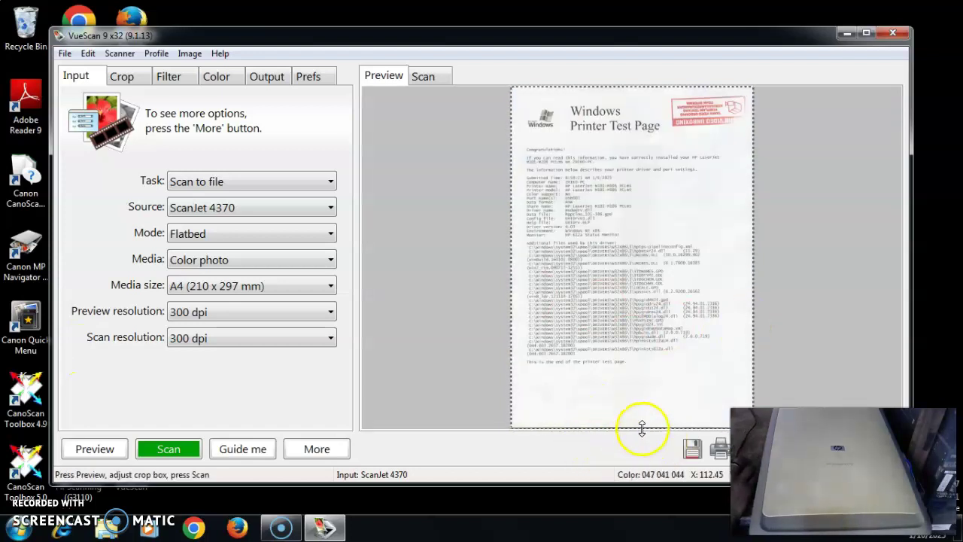
drag(632, 428, 631, 425)
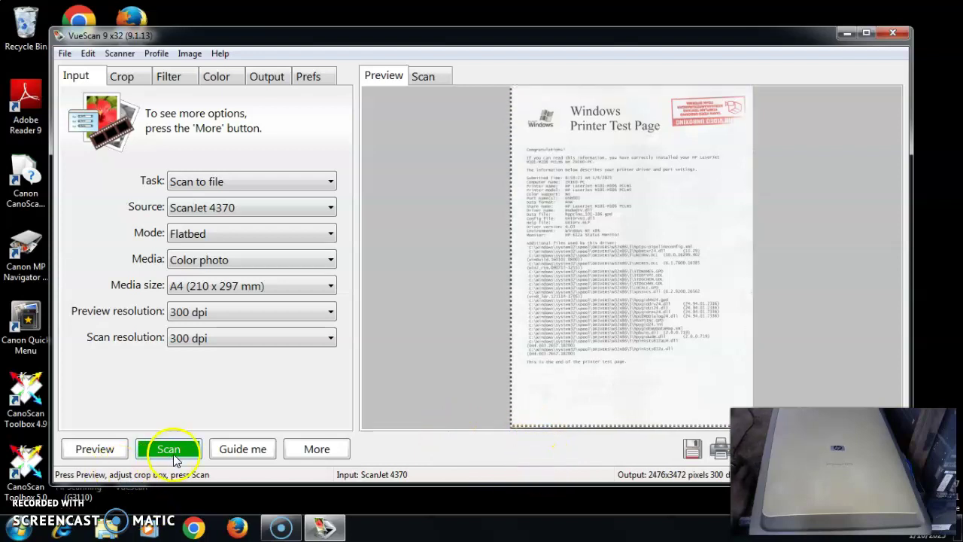
click(170, 451)
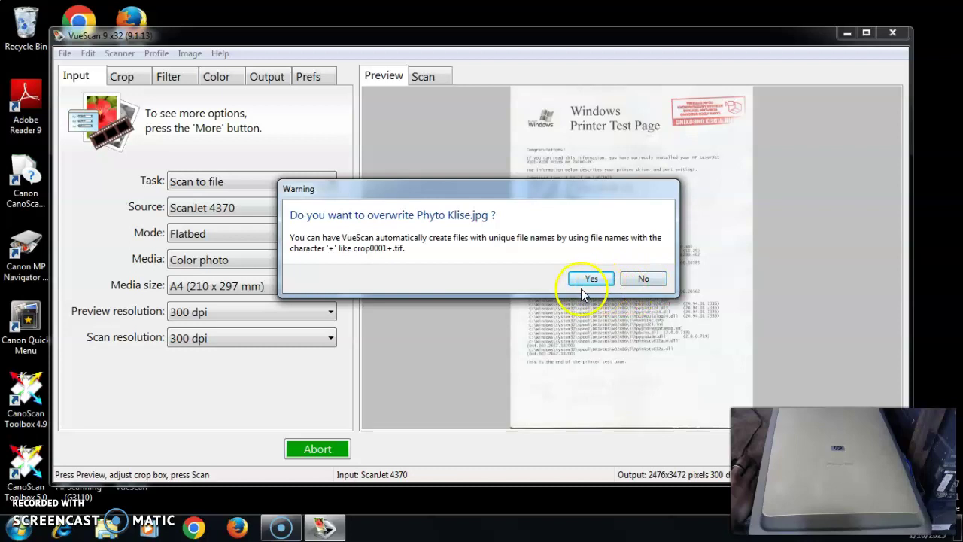
Decline overwriting Phyto Klise.jpg and save the scan as a JPEG named Phyto in the Pictures library
click(610, 283)
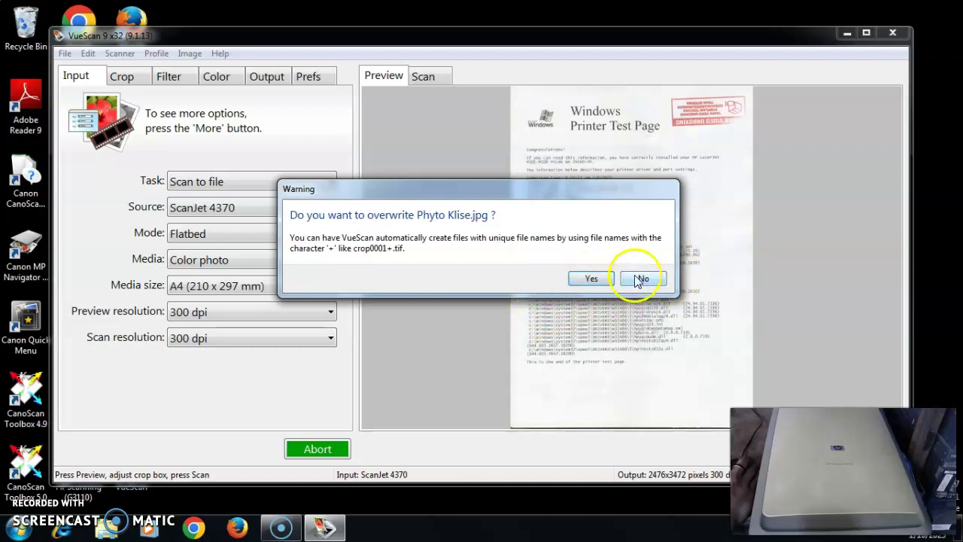
click(638, 280)
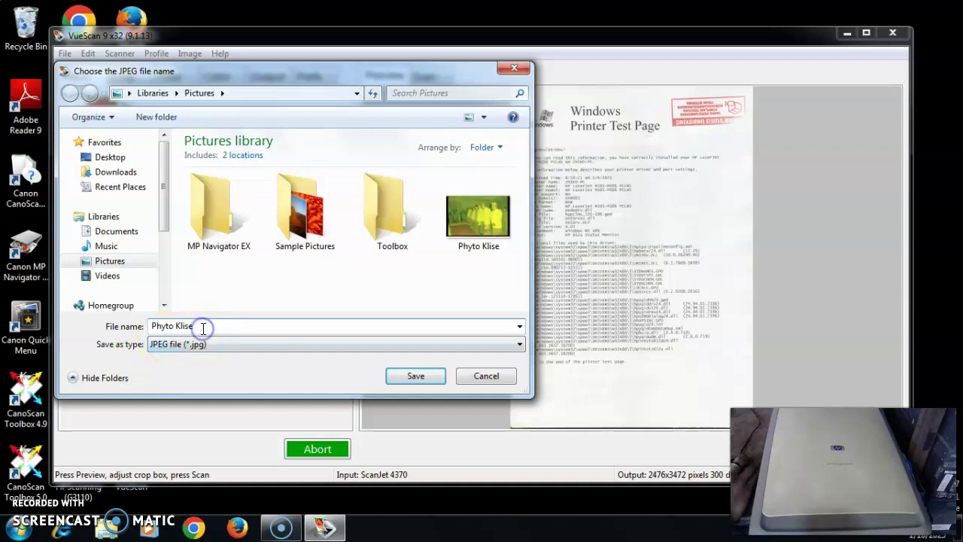
key(BackSpace)
key(BackSpace)
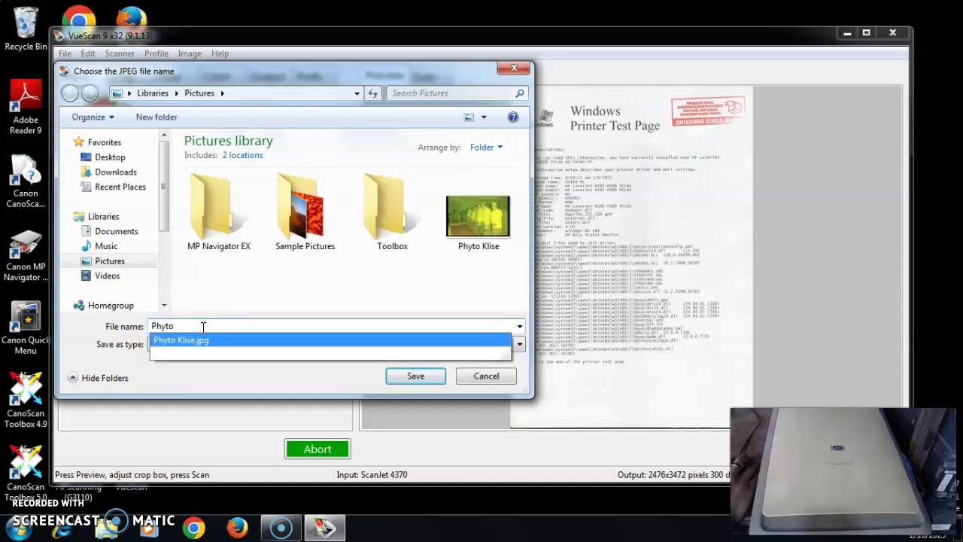
click(416, 376)
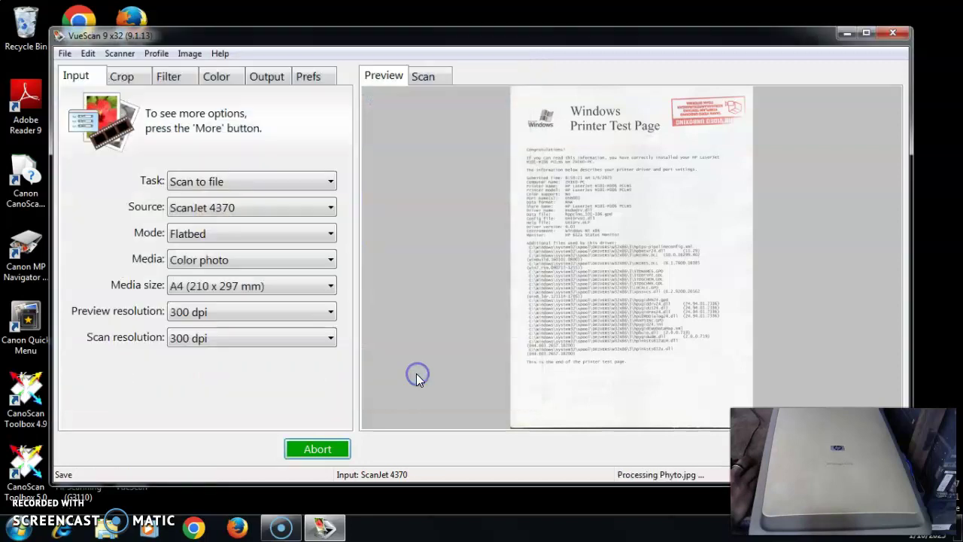
Examine the scanned printer test page up close, checking the text sharpness down to the page's end
scroll(438, 314, up, 8)
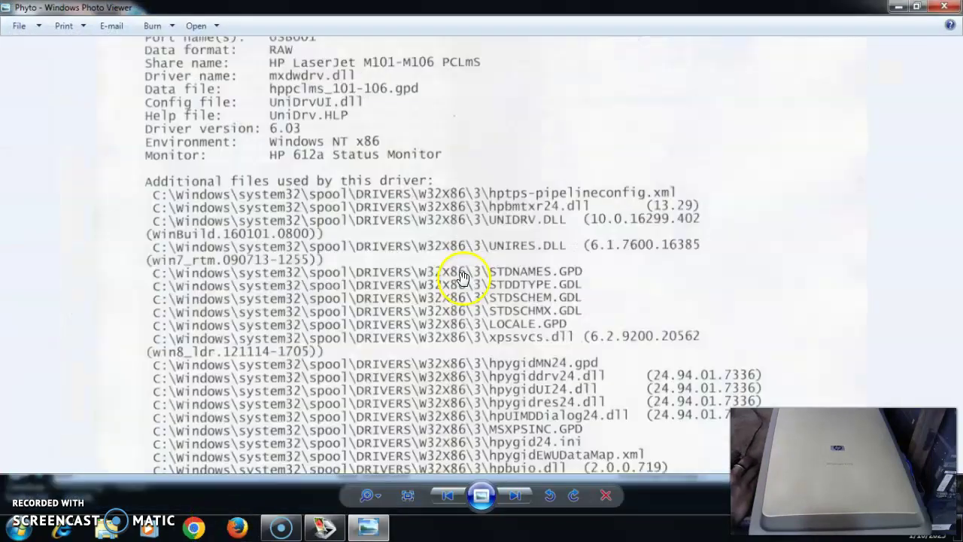
drag(345, 152, 275, 329)
scroll(324, 302, up, 1)
drag(324, 302, 323, 153)
drag(399, 249, 400, 114)
drag(376, 294, 374, 101)
drag(400, 203, 400, 80)
drag(497, 320, 498, 30)
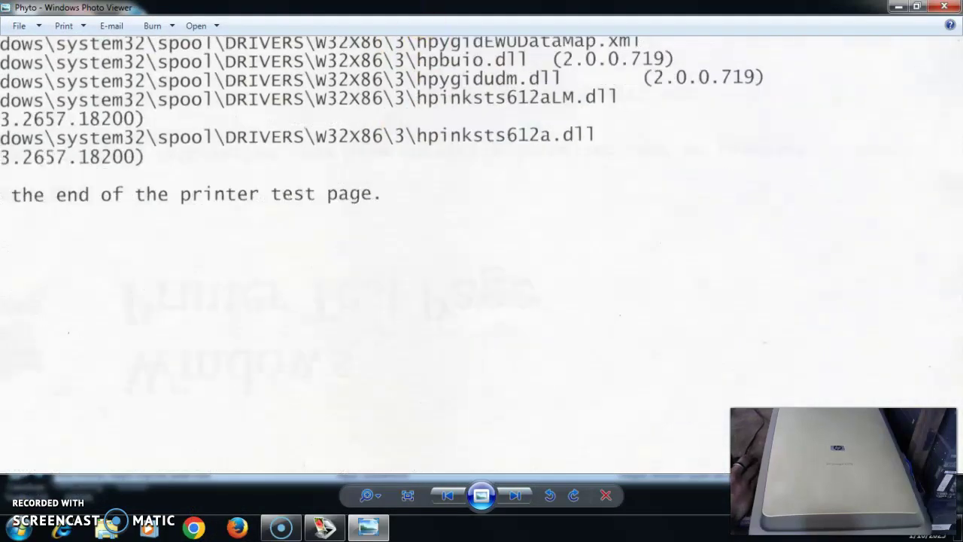
drag(409, 135, 400, 171)
scroll(510, 123, up, 1)
mouse_move(264, 237)
mouse_down()
mouse_move(240, 258)
mouse_move(262, 235)
mouse_up()
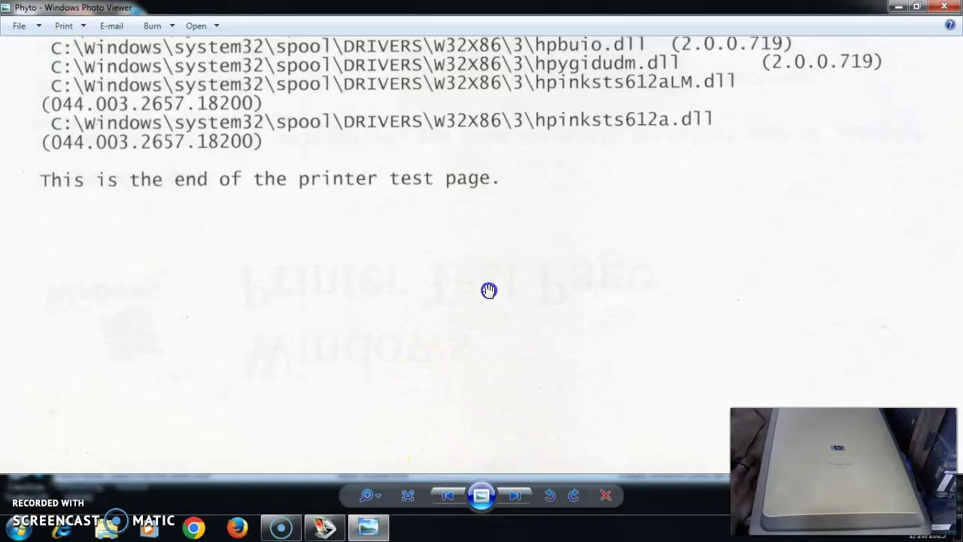
scroll(490, 290, down, 5)
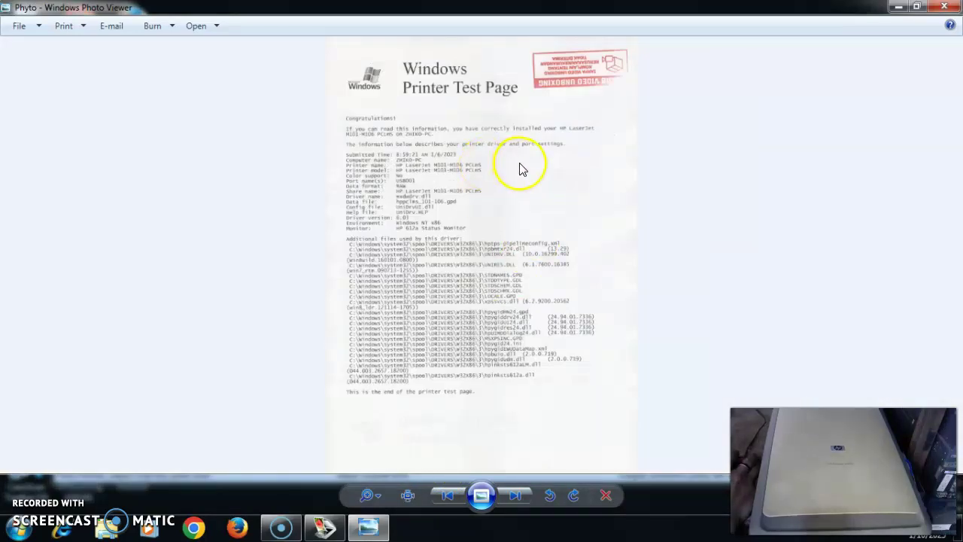
mouse_move(327, 522)
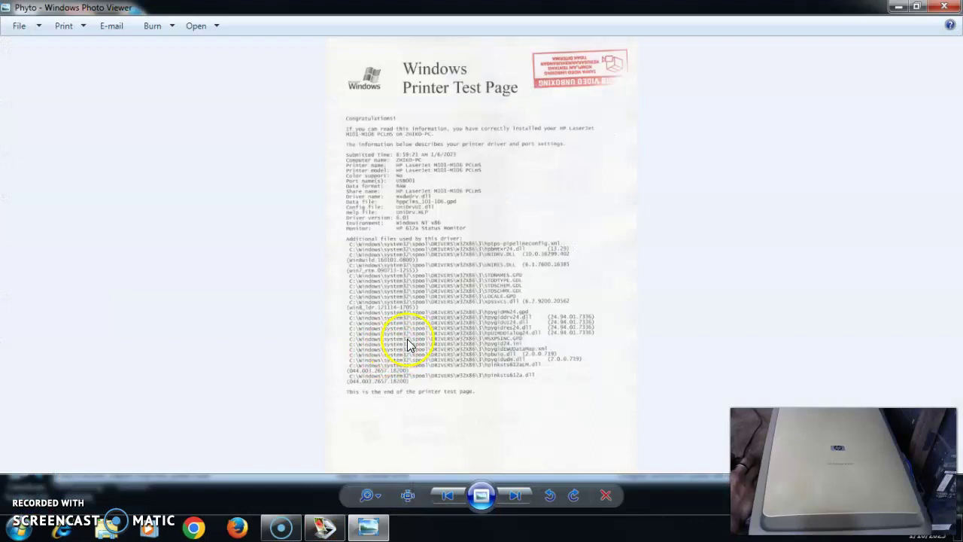
scroll(419, 334, up, 3)
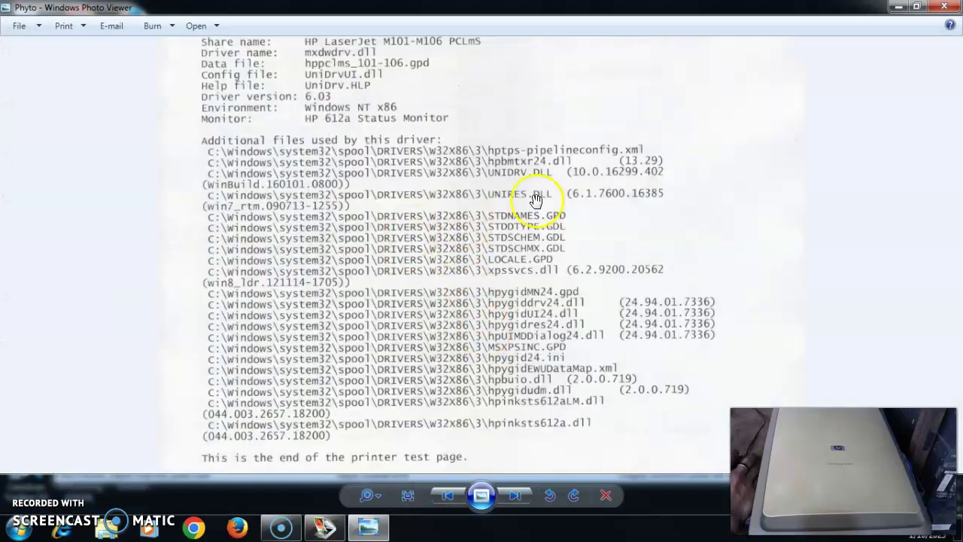
scroll(466, 257, down, 3)
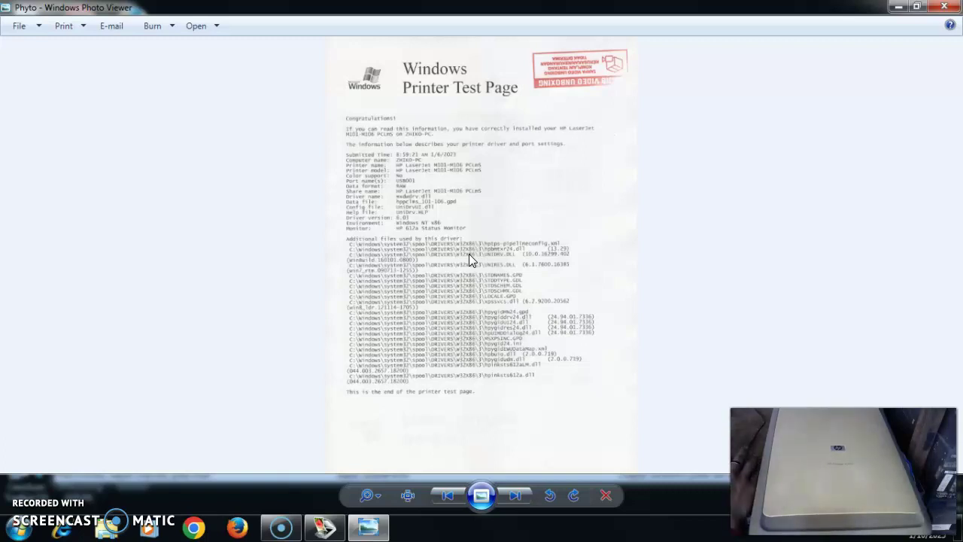
click(41, 528)
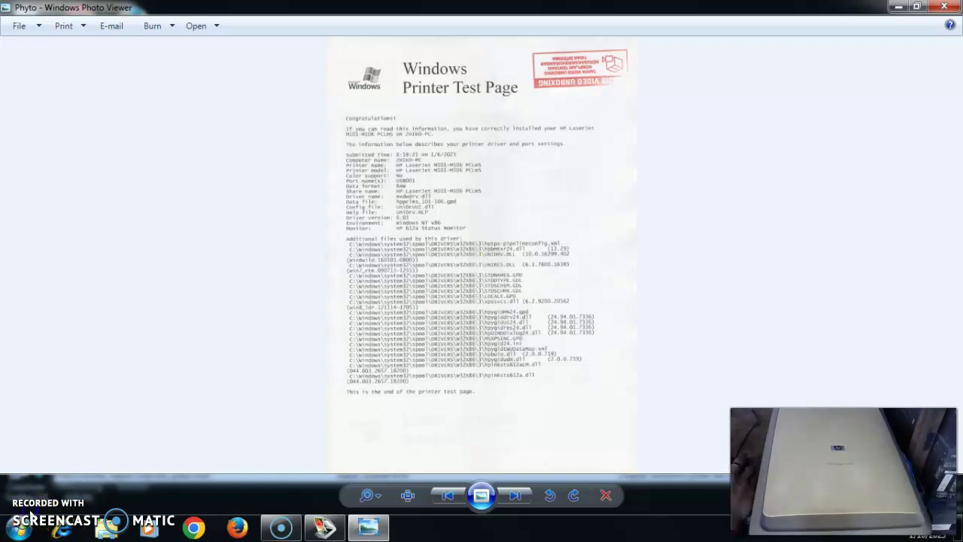